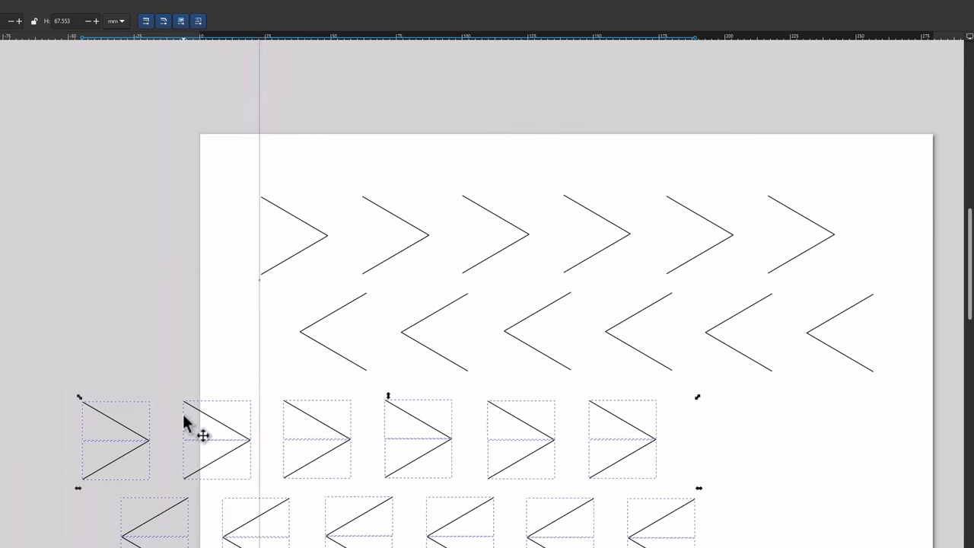
- Move the two copied rows of V shapes right until their edge lines up with the vertical guide
key(Right)
key(Right)
key(Right)
key(Right)
key(Right)
key(Right)
key(Right)
key(Right)
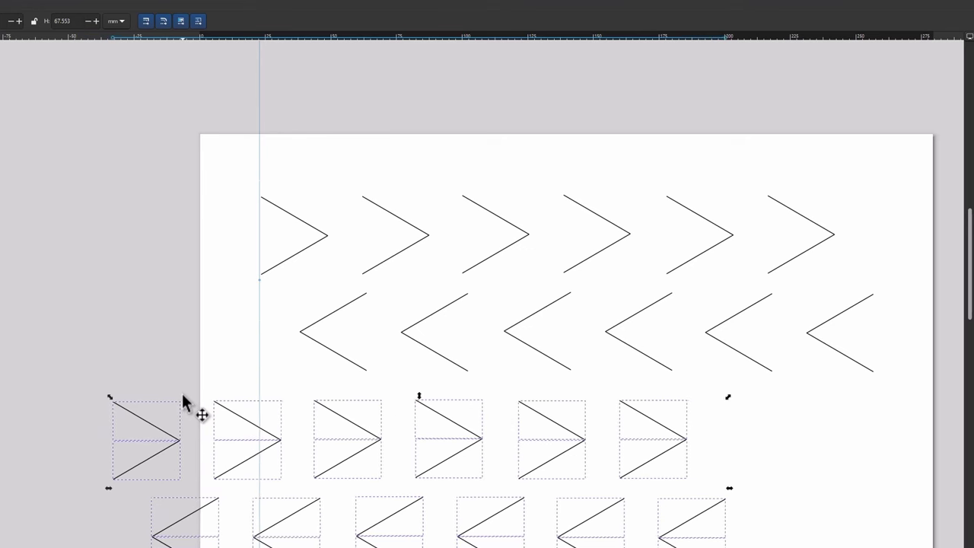
key(Right)
key(Right)
key(Right)
key(Right)
key(Right)
key(Right)
key(Right)
key(Right)
key(Right)
key(Right)
key(Right)
key(Right)
key(Right)
key(Right)
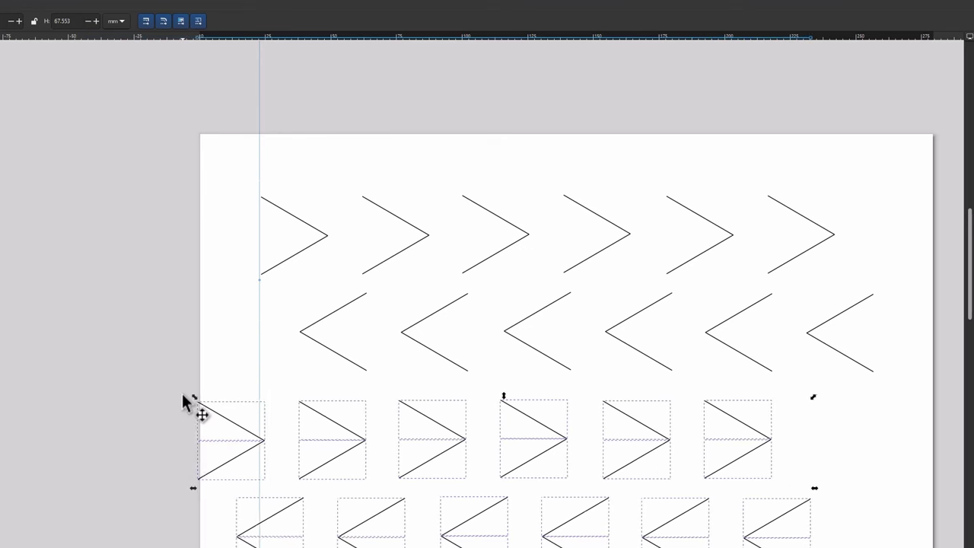
key(Right)
key(Right)
key(Right)
key(Right)
key(Right)
key(Right)
key(Right)
key(Right)
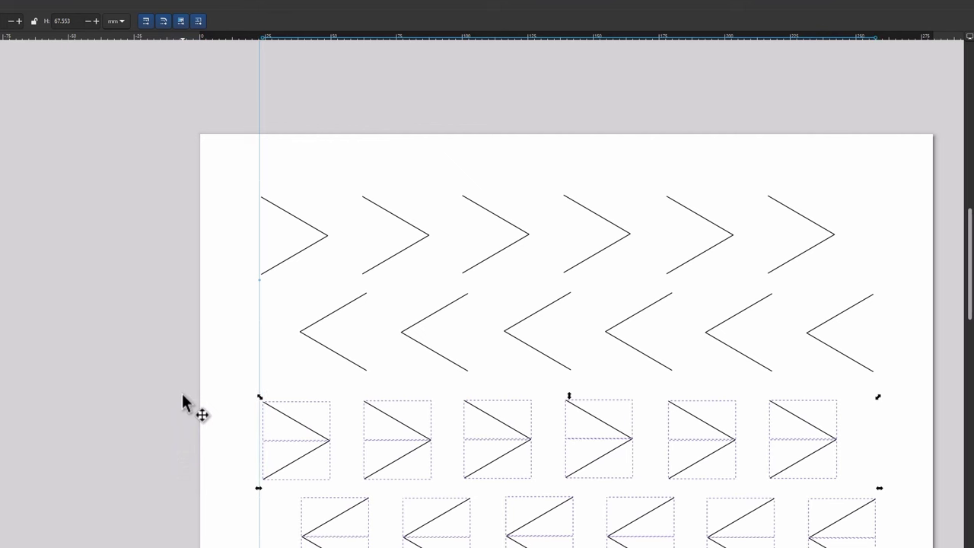
key(alt+Left)
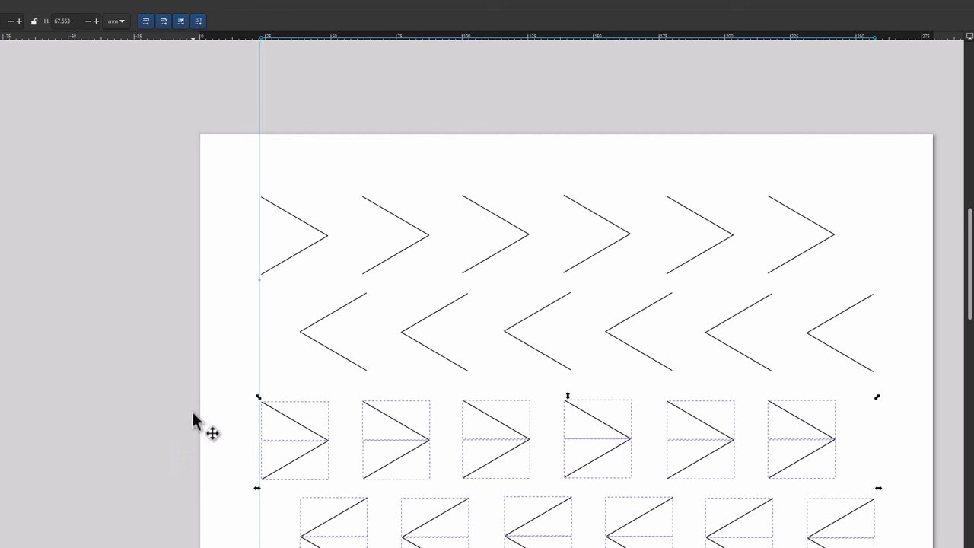
- Nudge the two copied rows up to match the spacing of the rows above, and deselect them
key(alt+Up)
key(alt+Up)
key(alt+Up)
key(alt+Up)
key(alt+Up)
key(alt+Up)
key(alt+Up)
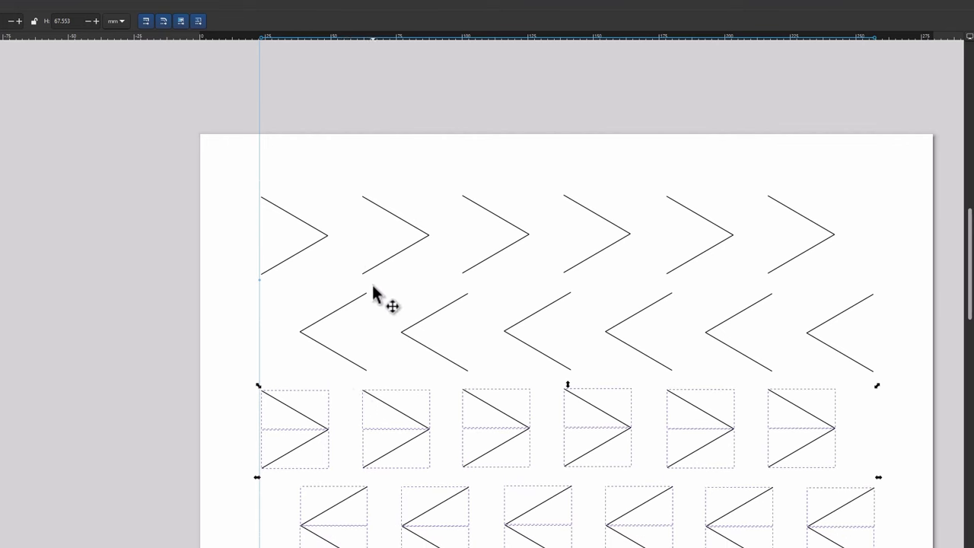
key(alt+Up)
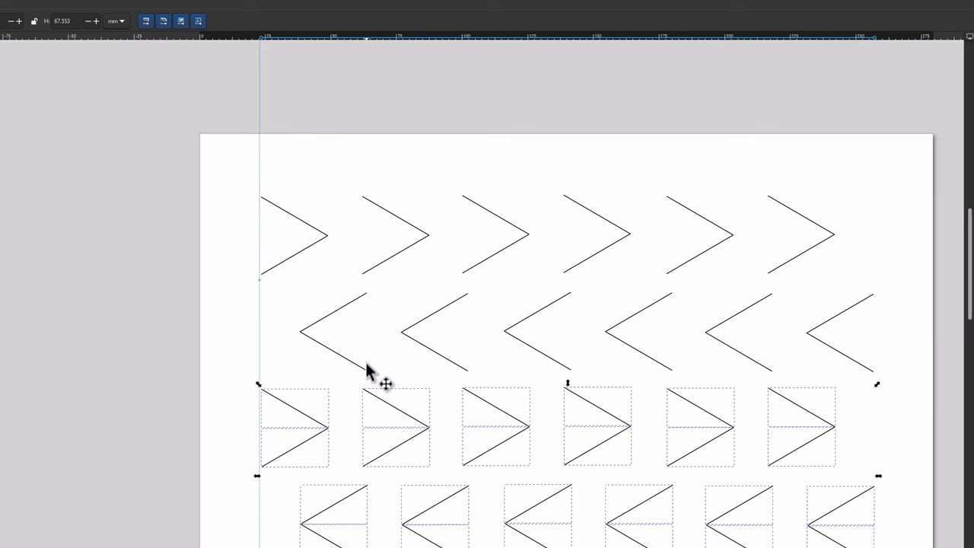
click(87, 365)
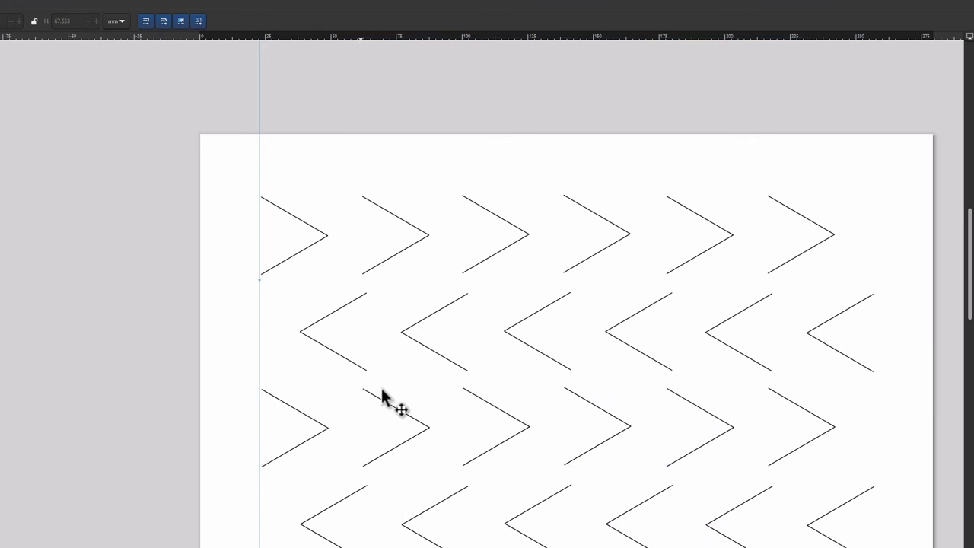
- Reselect the two lower rows of V shapes, nudge them slightly down, and deselect them
drag(228, 381, 895, 482)
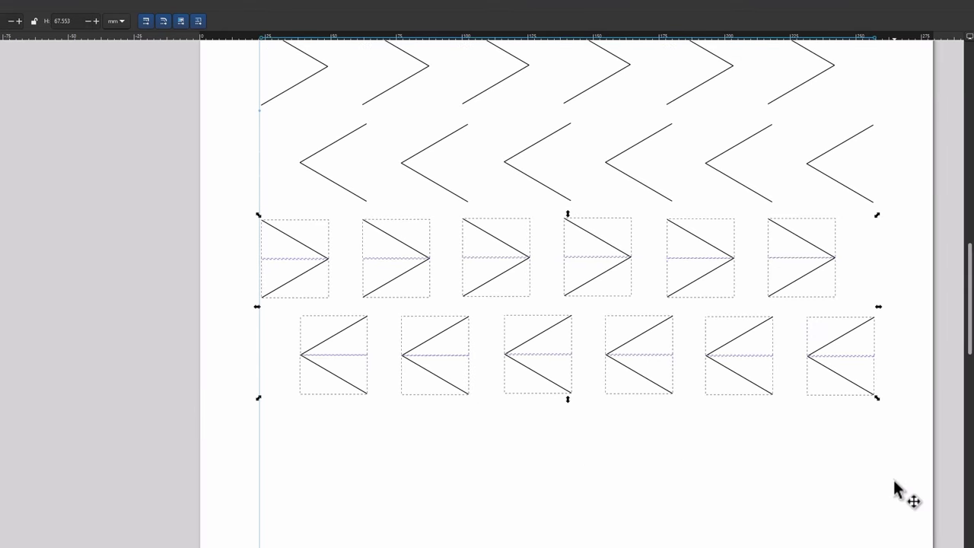
key(Down)
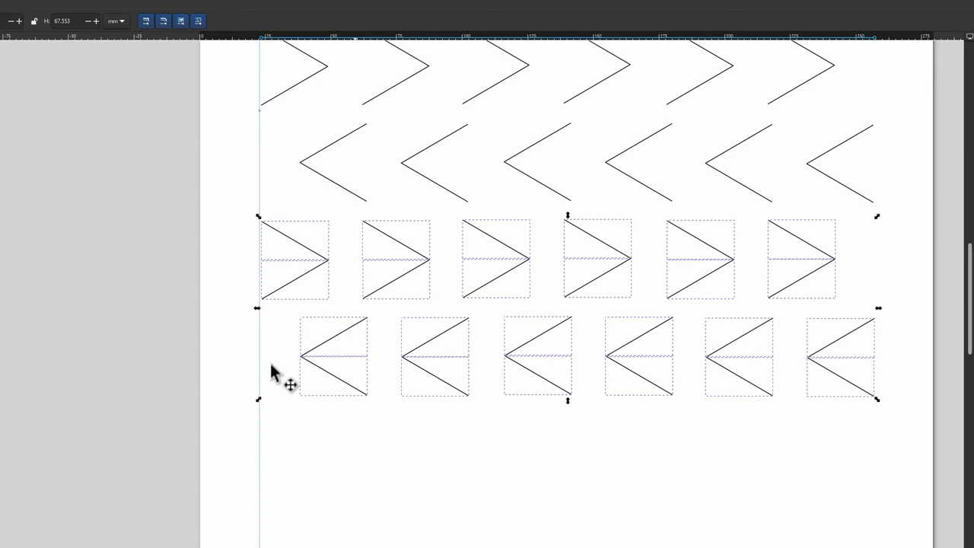
click(107, 319)
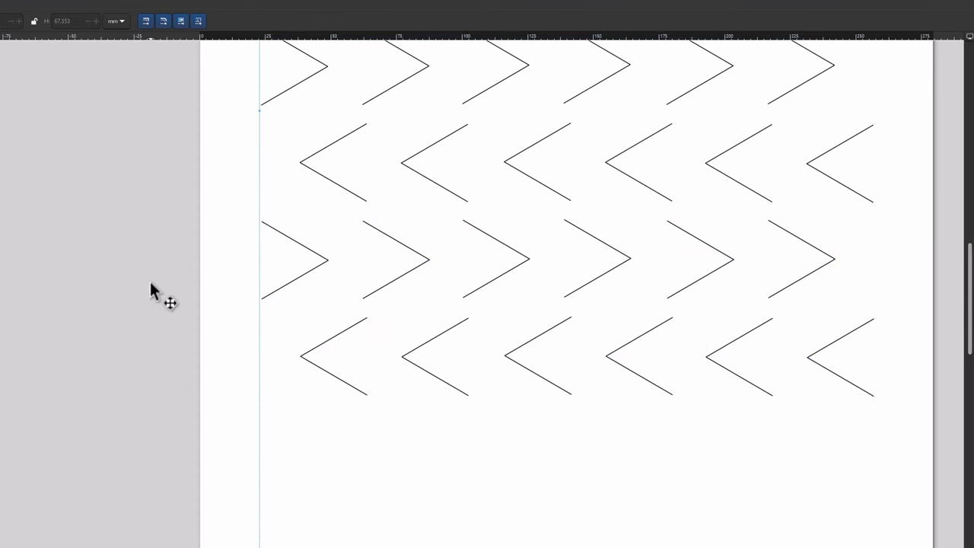
- Paste a copy of all four rows of V shapes and move it down below the fourth row
scroll(146, 288, up, 2)
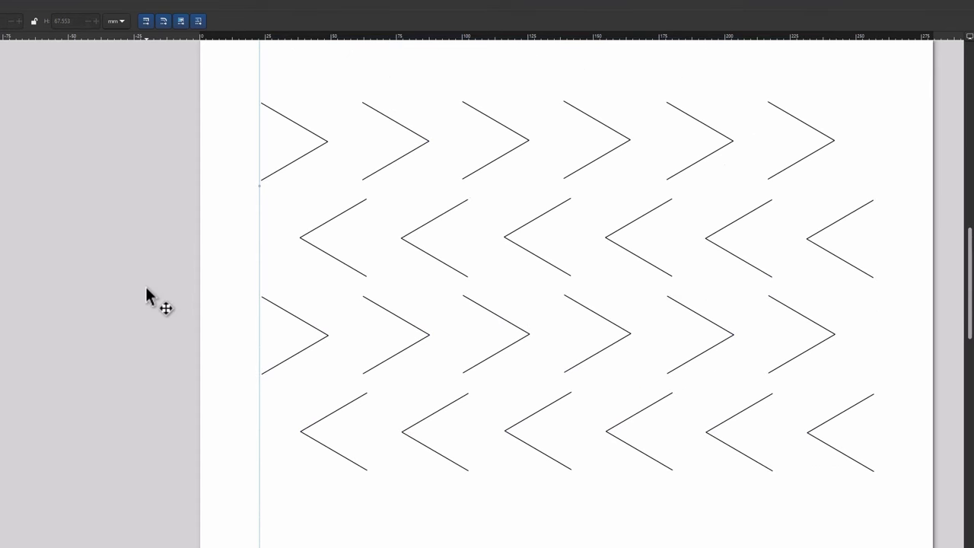
scroll(146, 287, down, 10)
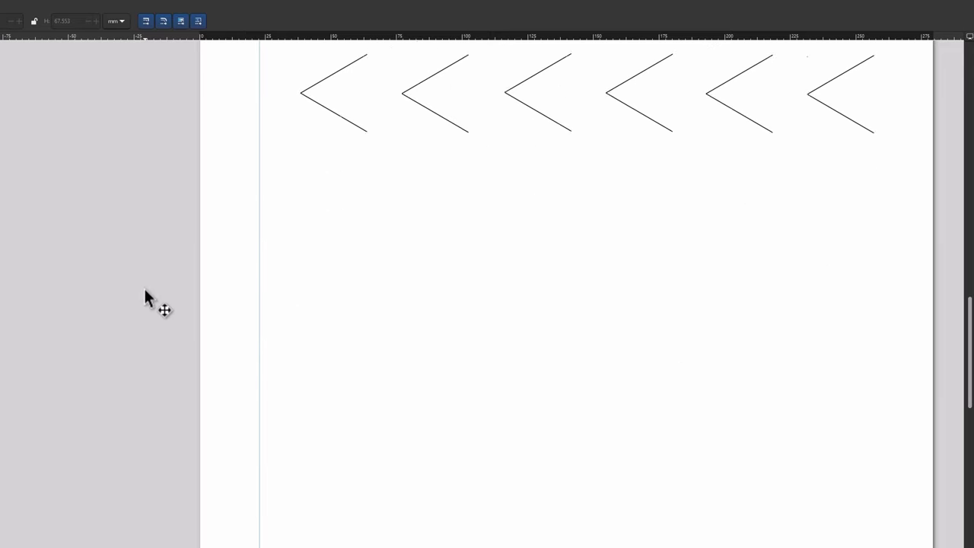
scroll(146, 297, up, 12)
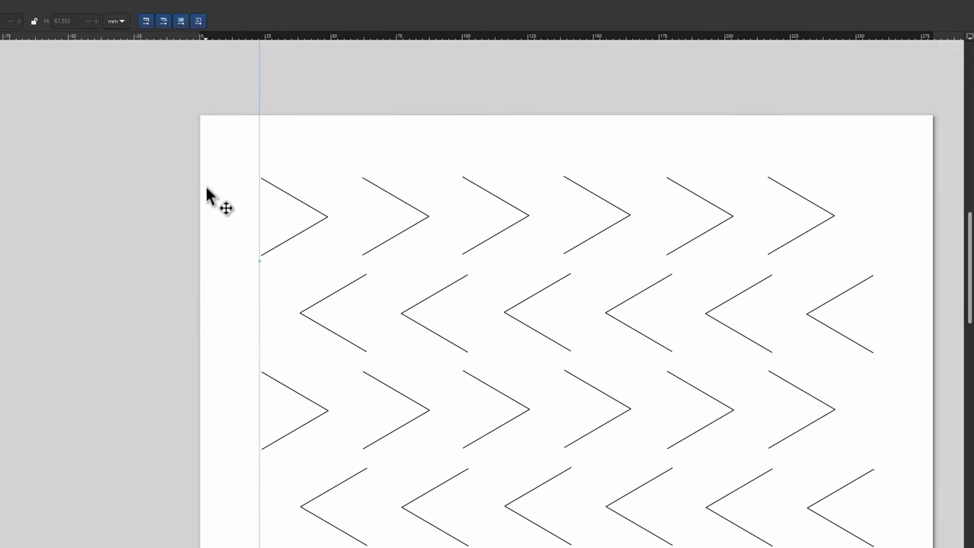
drag(226, 156, 906, 529)
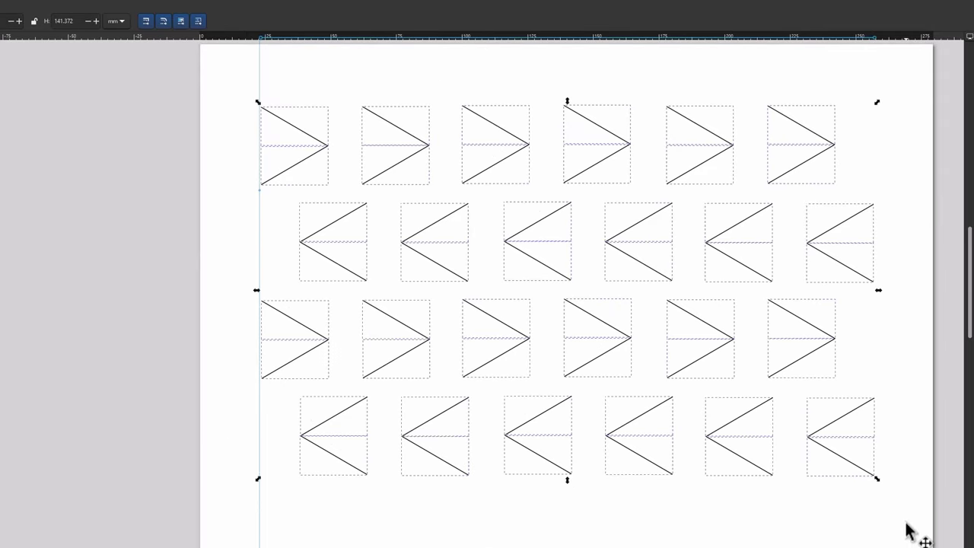
key(ctrl+v)
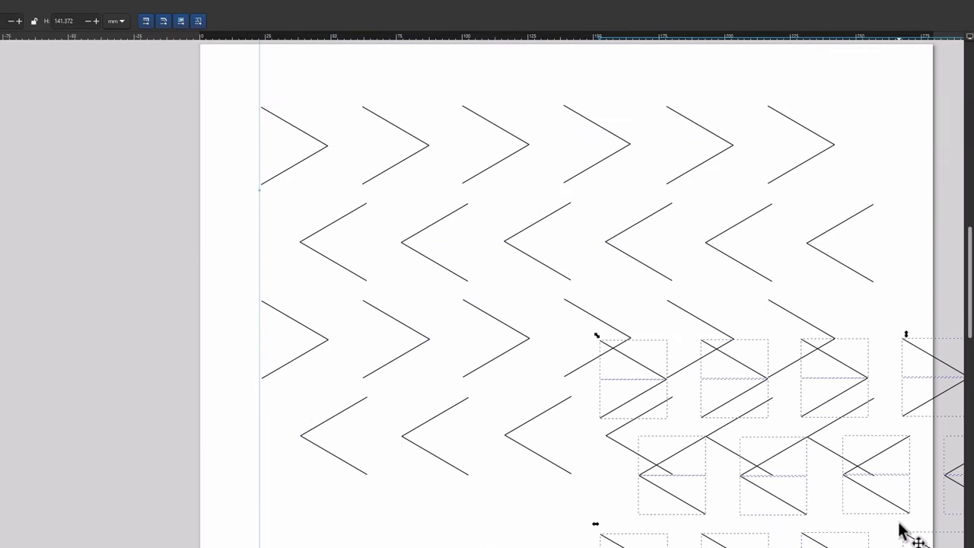
key(Down)
key(Down)
key(Down)
key(Down)
key(Down)
key(Down)
key(Down)
key(Down)
key(Down)
key(Down)
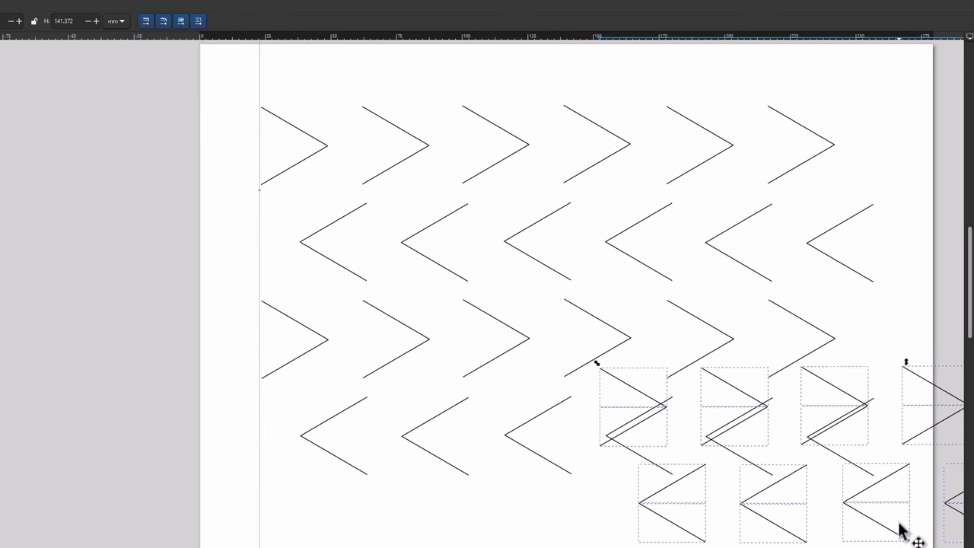
key(Down)
key(Down)
key(Down)
key(Down)
key(Down)
key(Down)
key(Down)
key(Down)
key(Down)
key(Down)
key(Down)
key(Down)
key(Down)
key(Down)
key(Down)
key(Down)
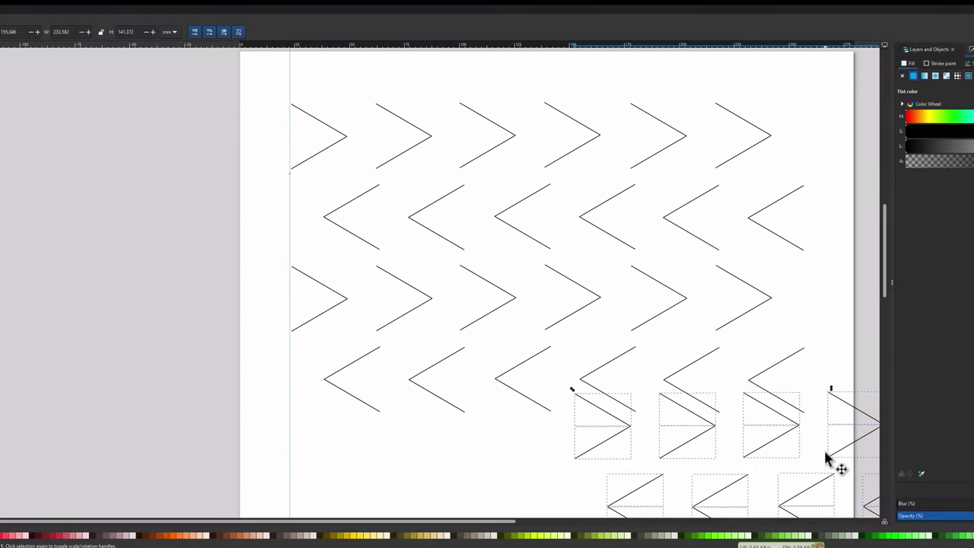
key(Down)
key(Down)
key(Down)
key(Down)
key(Down)
key(Down)
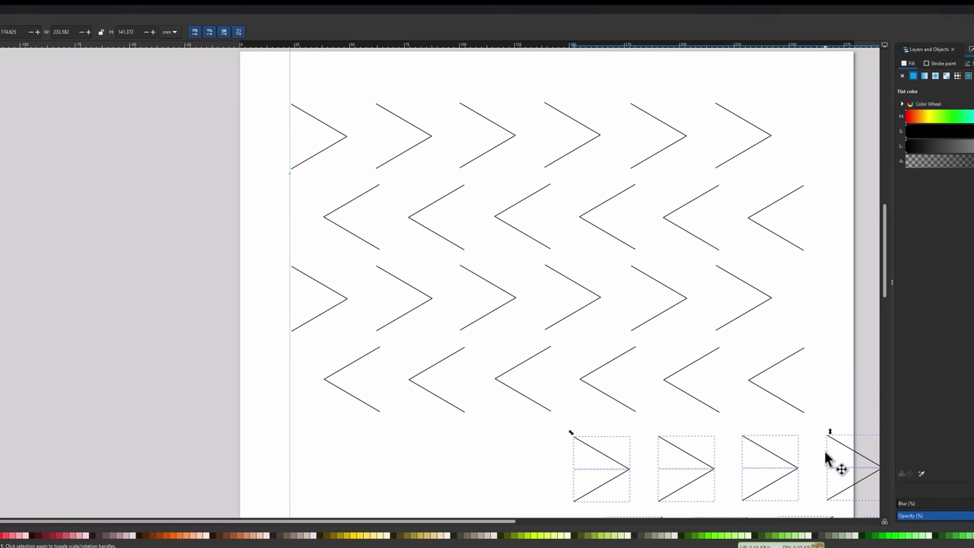
- Move the pasted four rows left until their edge lines up with the vertical guide
key(Left)
key(Left)
key(Left)
key(Left)
key(Left)
key(Left)
key(Left)
key(Left)
key(Left)
key(Left)
key(Left)
key(Left)
key(Left)
key(Left)
key(Left)
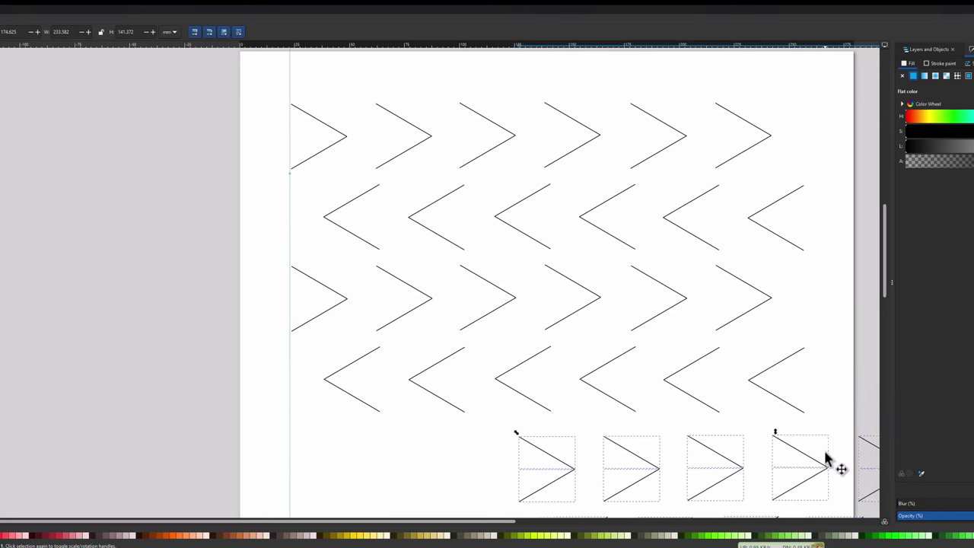
key(Left)
key(Left)
key(Left)
key(Left)
key(Left)
key(Left)
key(Left)
key(Left)
key(Left)
key(Left)
key(Left)
key(Left)
key(Left)
key(Left)
key(Left)
key(Left)
key(Left)
key(Left)
key(Left)
key(Left)
key(Left)
key(Left)
key(Left)
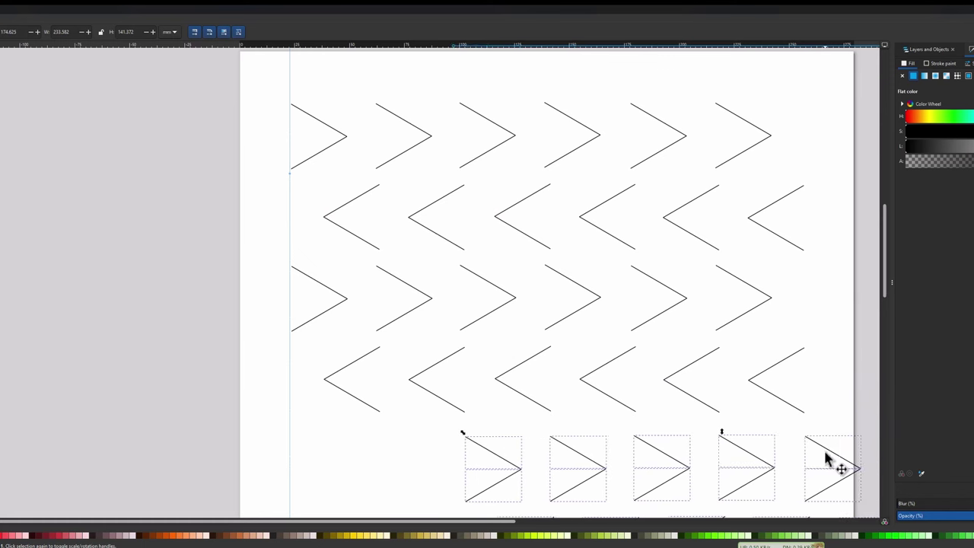
key(Left)
key(Left)
key(Left)
key(Left)
key(Left)
key(Left)
key(Left)
key(Left)
key(Left)
key(Left)
key(Left)
key(Left)
key(Left)
key(Left)
key(Left)
key(Left)
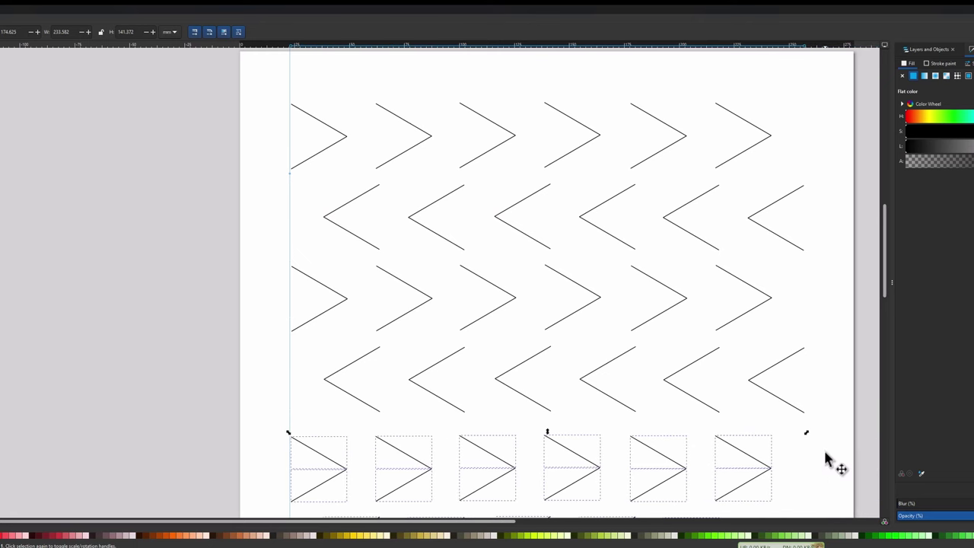
- Nudge the pasted four rows up to match the existing row spacing, and deselect them
key(Up)
key(Up)
key(Up)
key(Up)
key(Up)
key(Up)
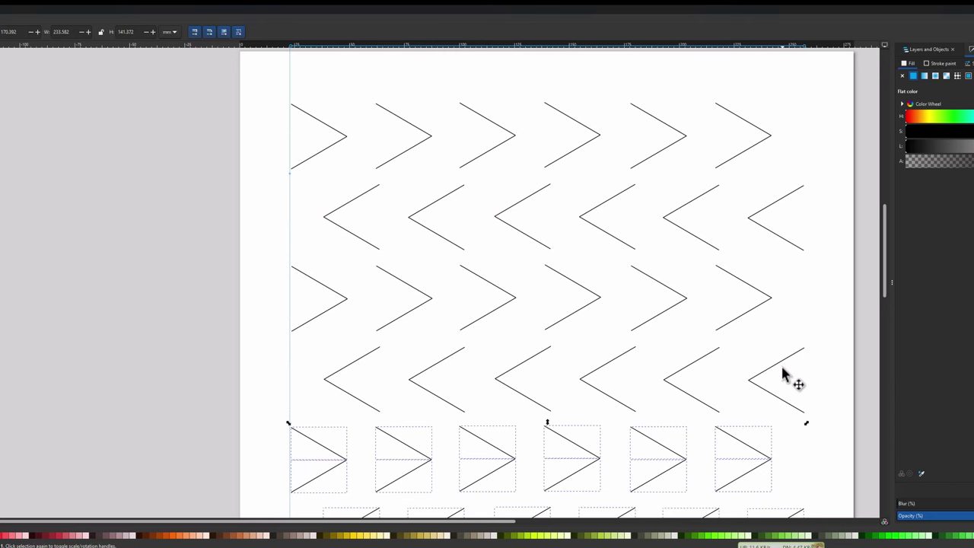
scroll(791, 373, down, 8)
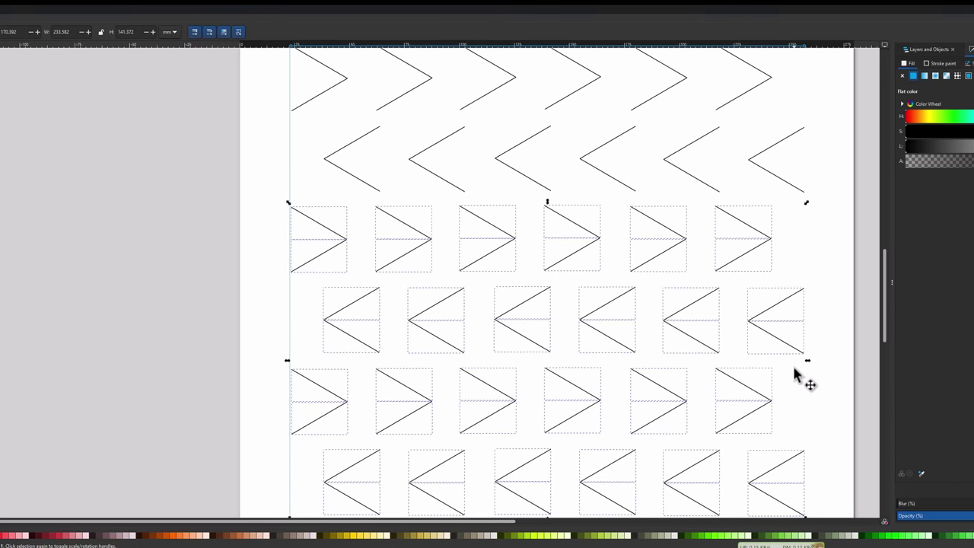
scroll(794, 374, down, 1)
click(858, 376)
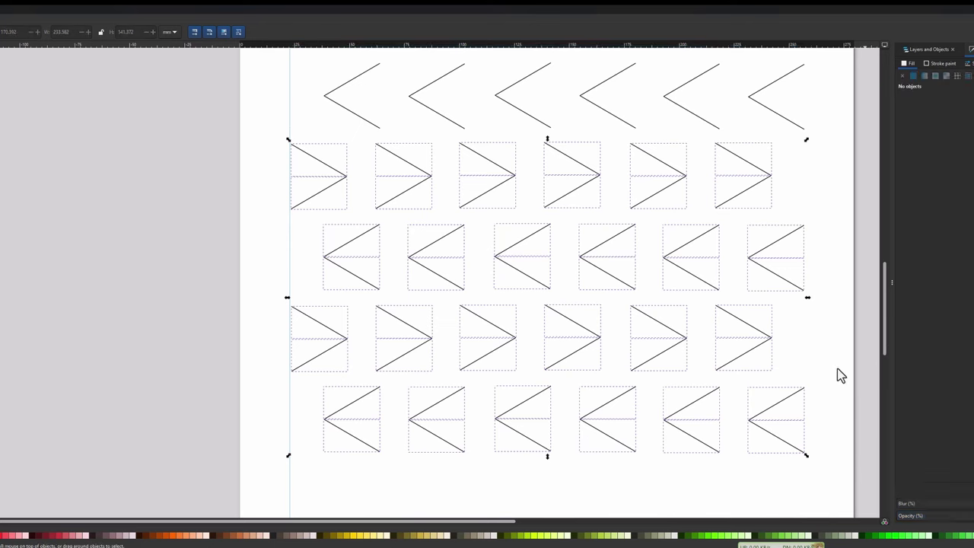
- Delete the lowest row of left-pointing V shapes near the bottom edge of the page
scroll(780, 376, up, 7)
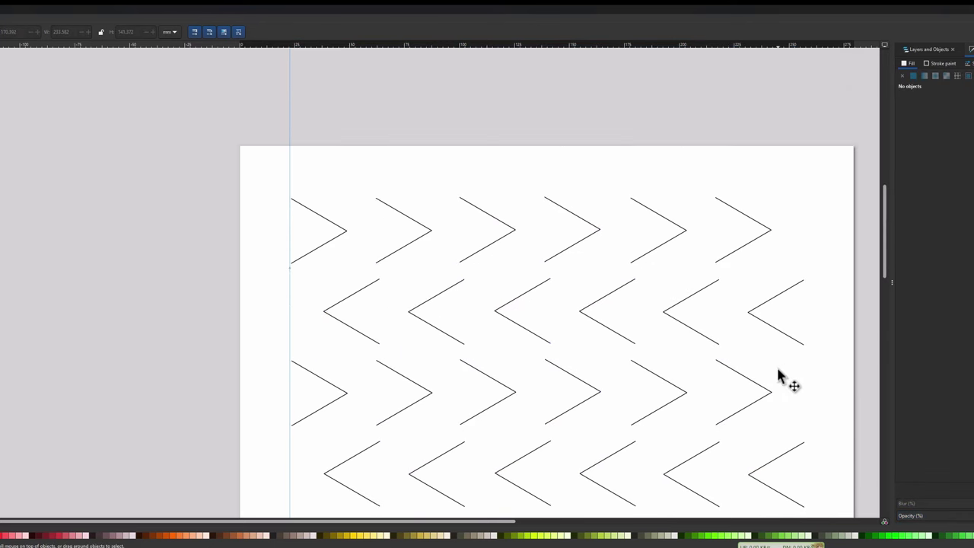
scroll(778, 375, down, 10)
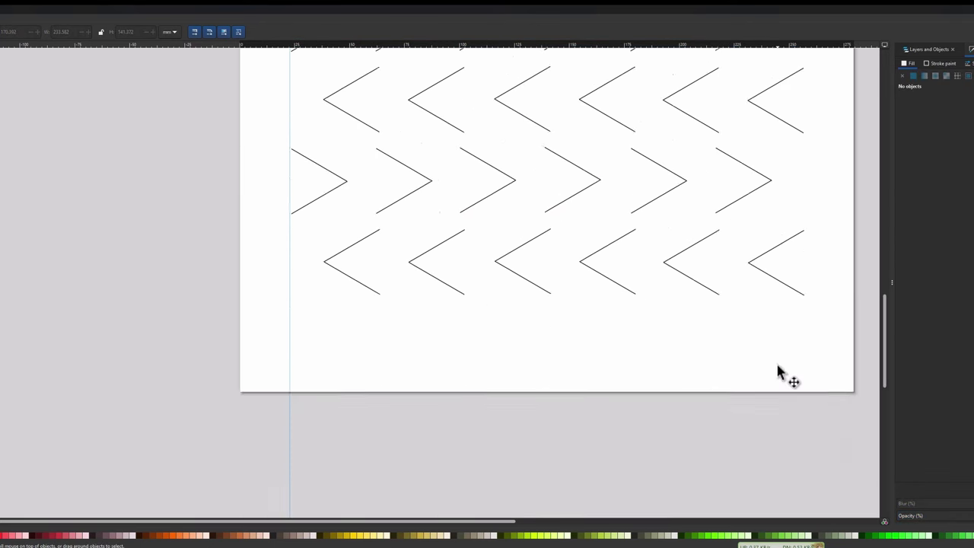
drag(831, 387, 255, 258)
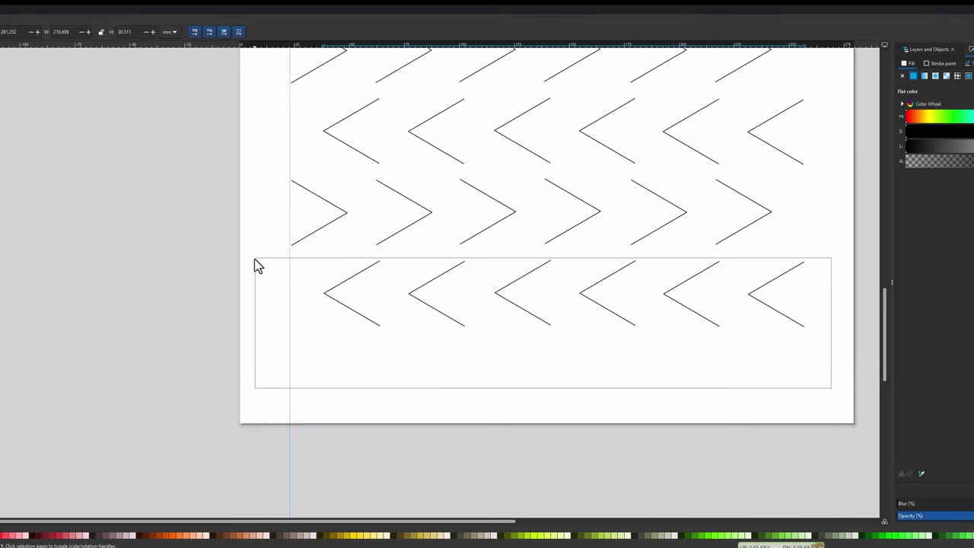
key(Delete)
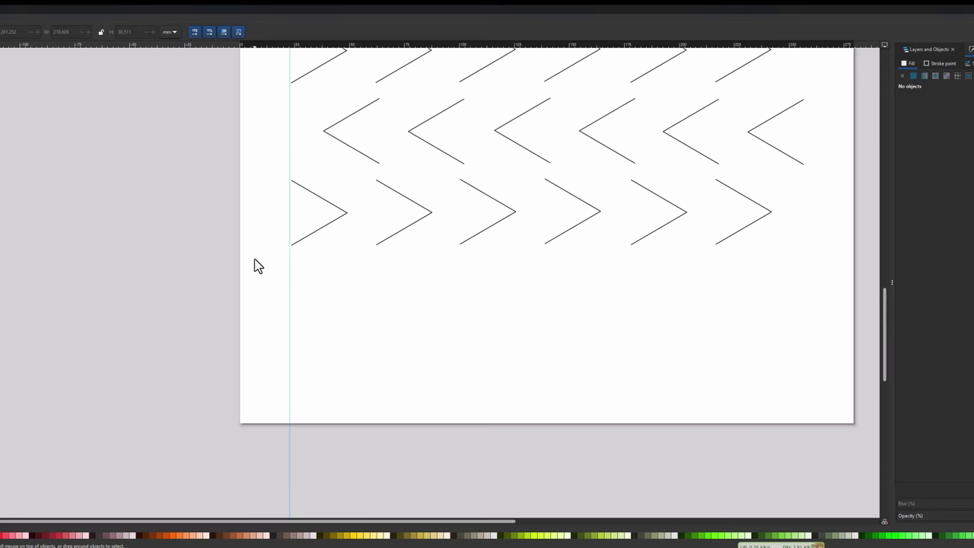
- Look over the remaining rows of V shapes from the top of the page to the last row
scroll(290, 278, up, 6)
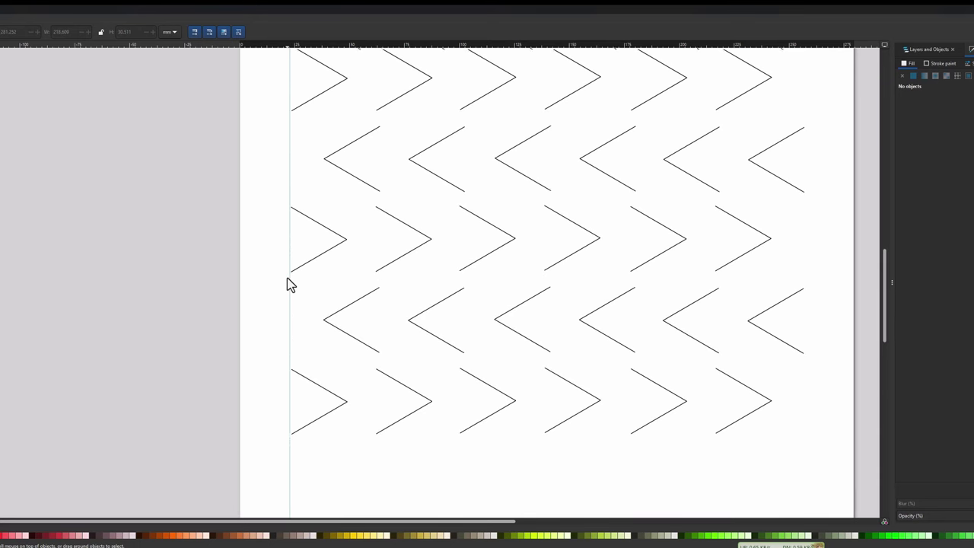
scroll(289, 284, up, 5)
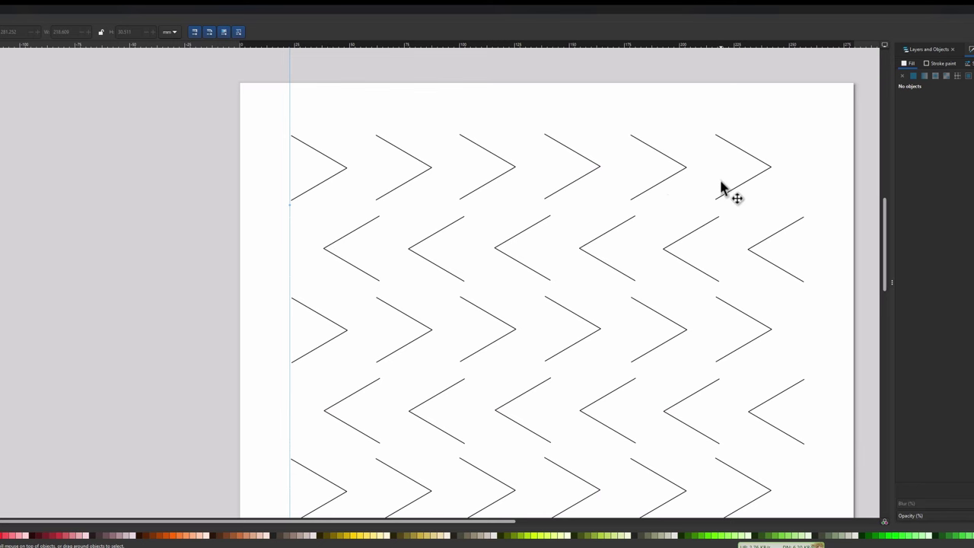
scroll(661, 203, down, 3)
scroll(661, 203, down, 5)
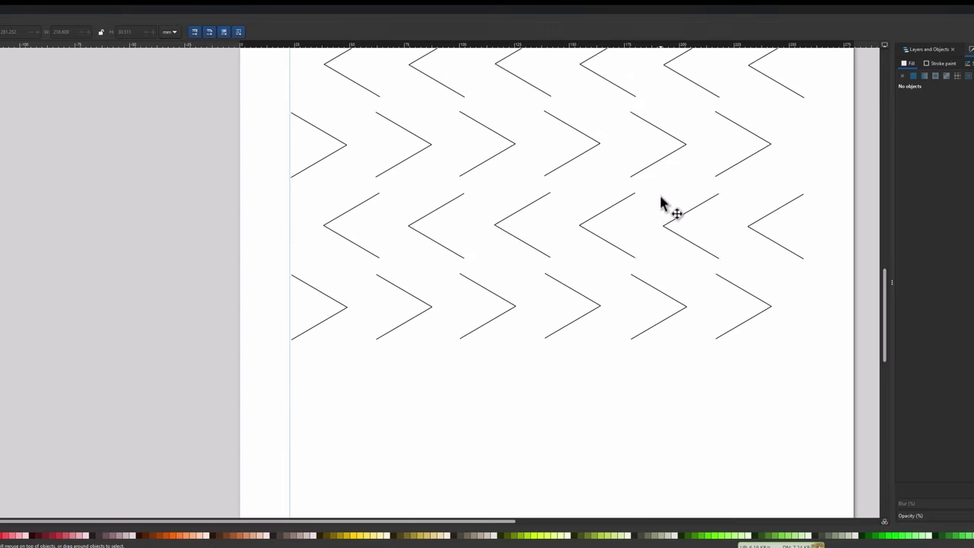
scroll(661, 204, up, 10)
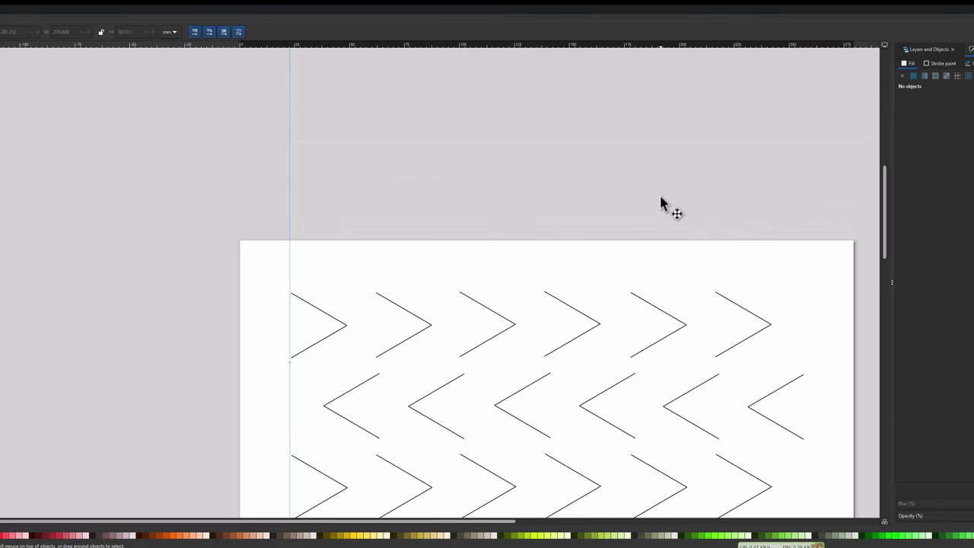
scroll(655, 224, down, 7)
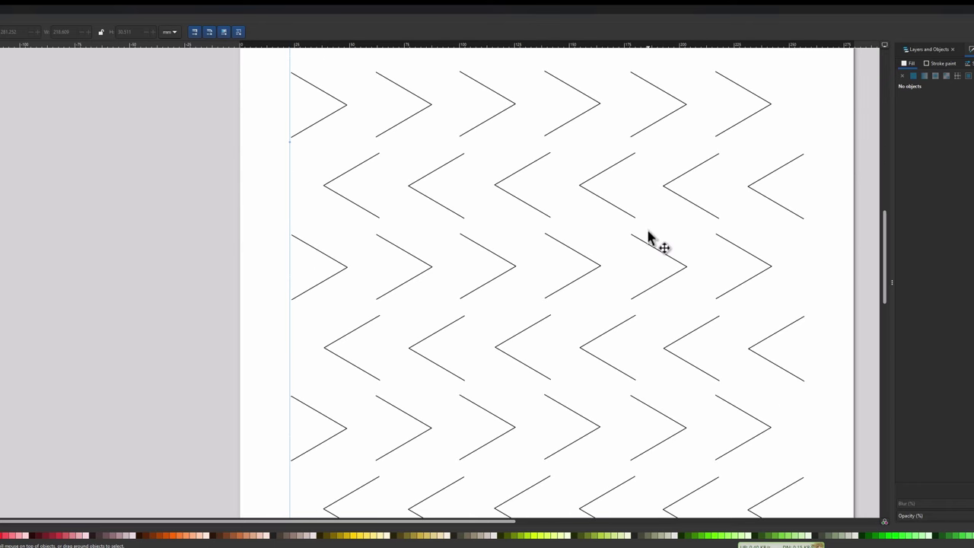
scroll(649, 234, down, 2)
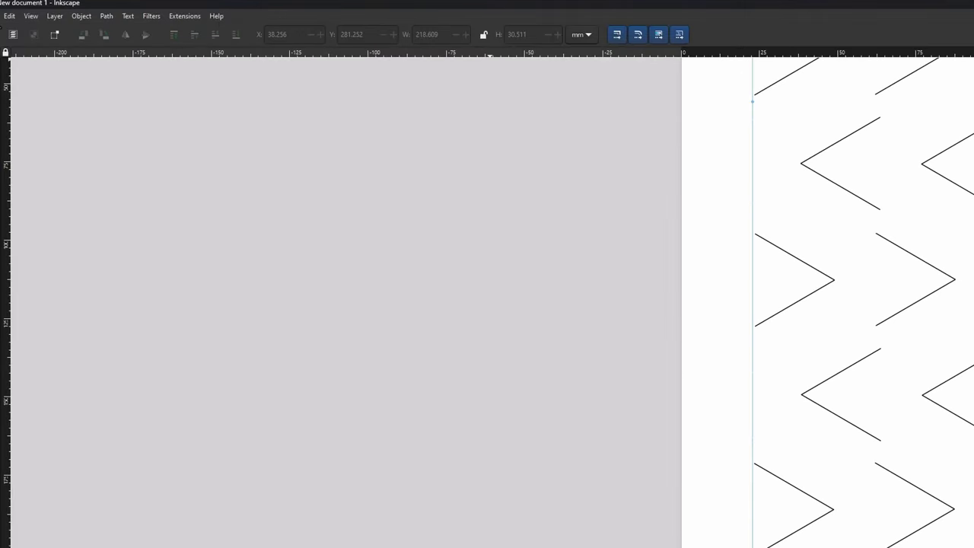
- Save the document in the Documents folder as an Inkscape SVG file named zigzag
key(alt+f)
click(14, 115)
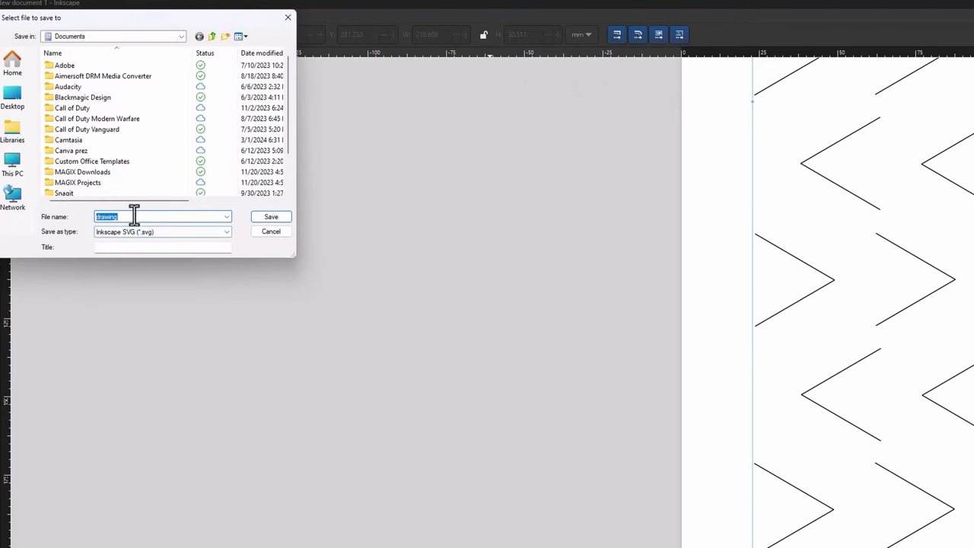
text(z)
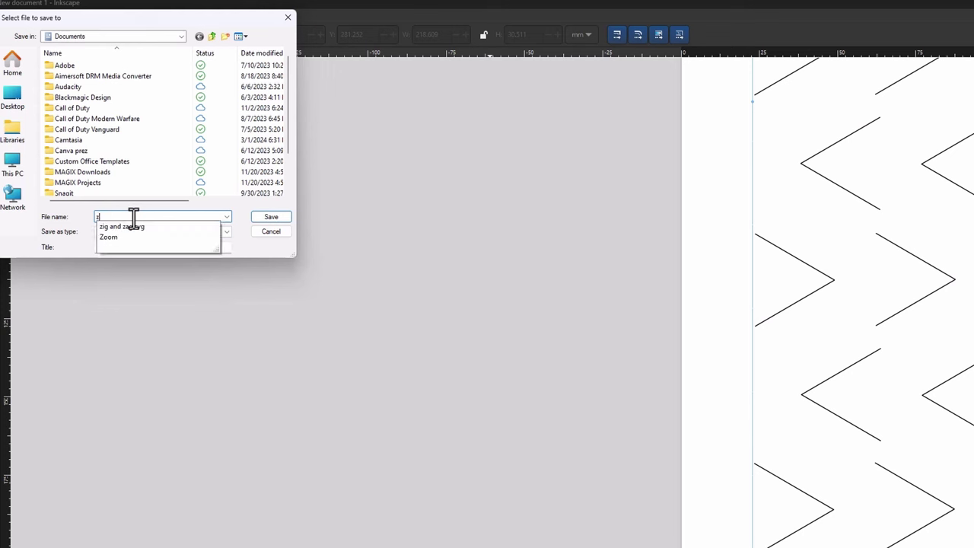
text(igzag)
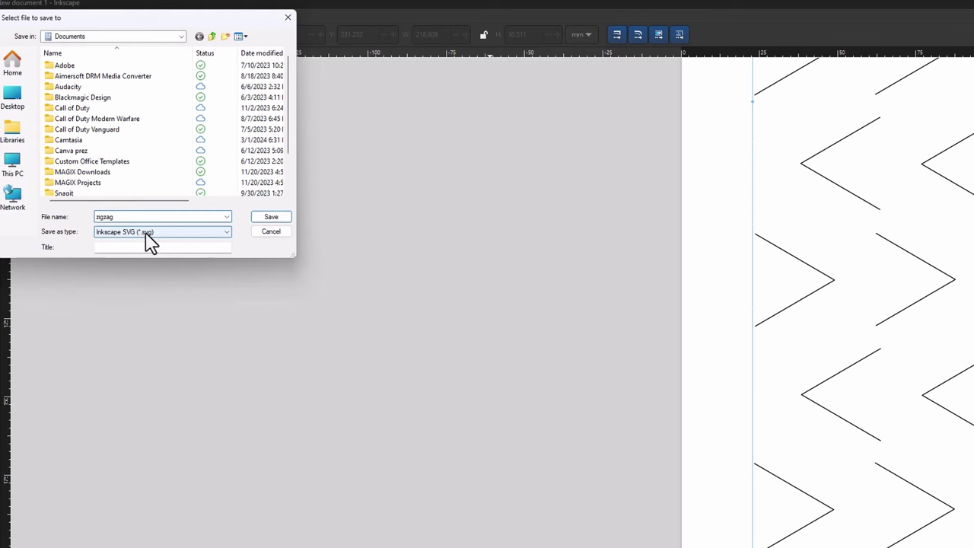
click(268, 221)
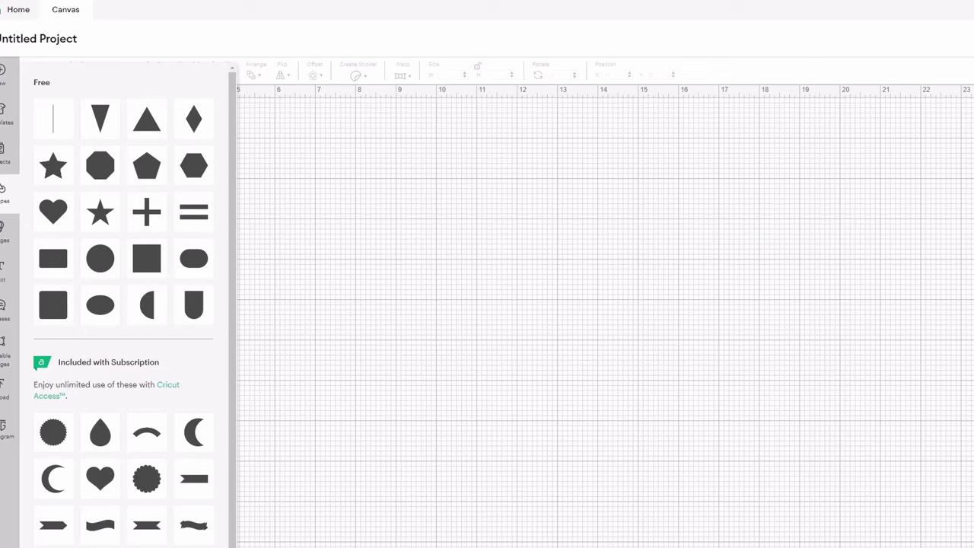
- In Cricut Design Space, delete the "zig and zag" image from the recent uploads
click(427, 210)
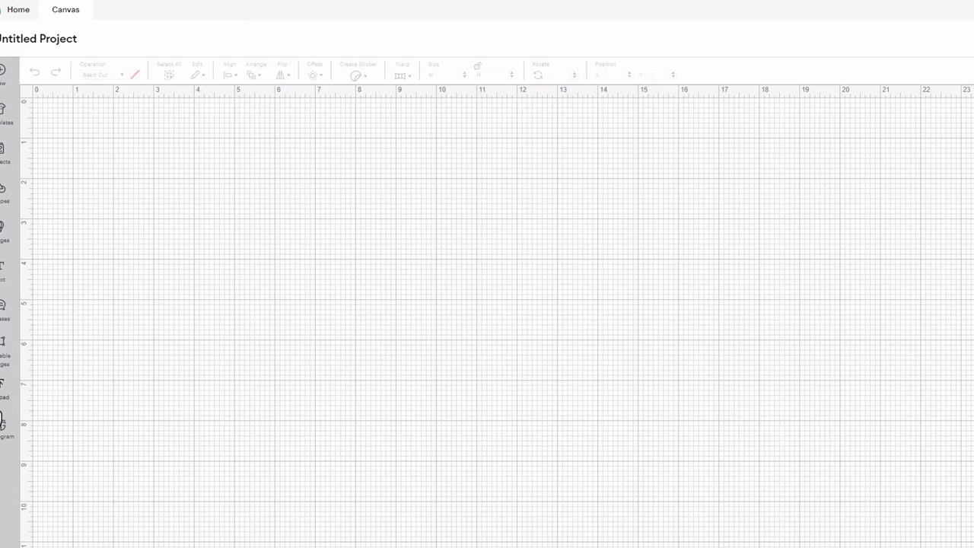
click(4, 388)
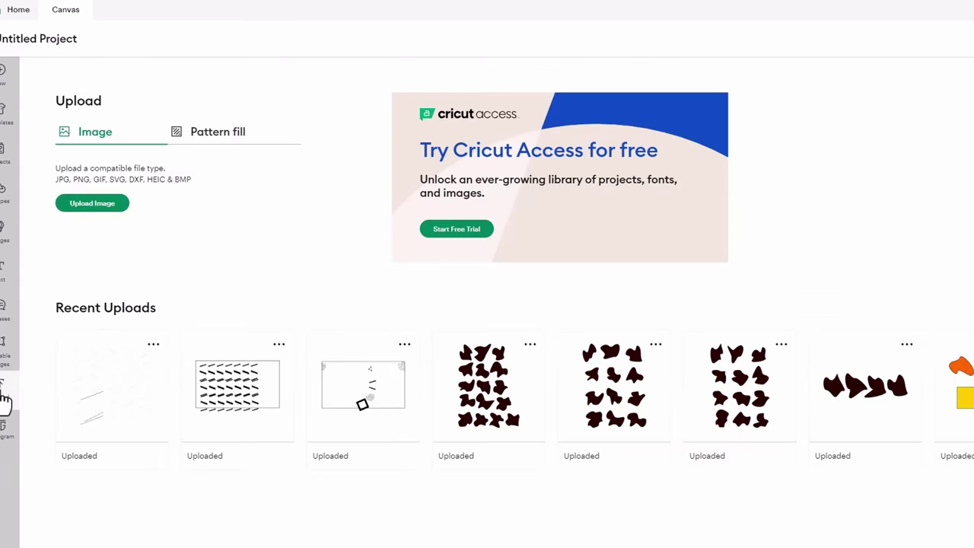
click(152, 343)
click(120, 449)
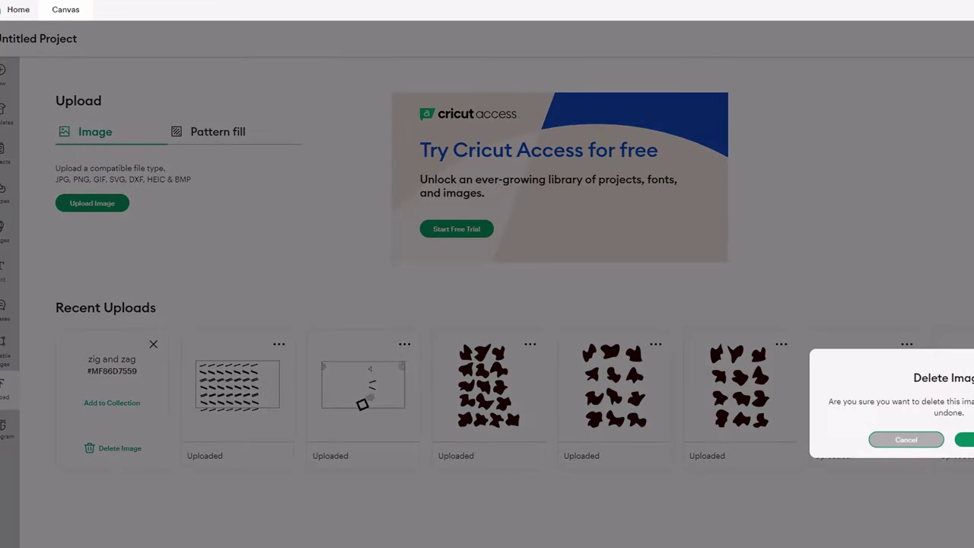
click(964, 439)
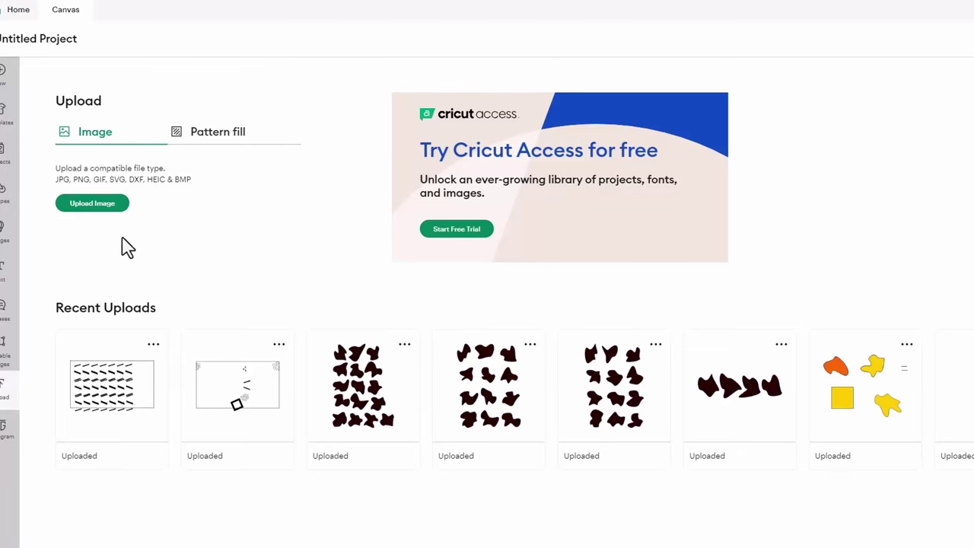
- Upload the zigzag file from the Documents folder as a new image
click(82, 213)
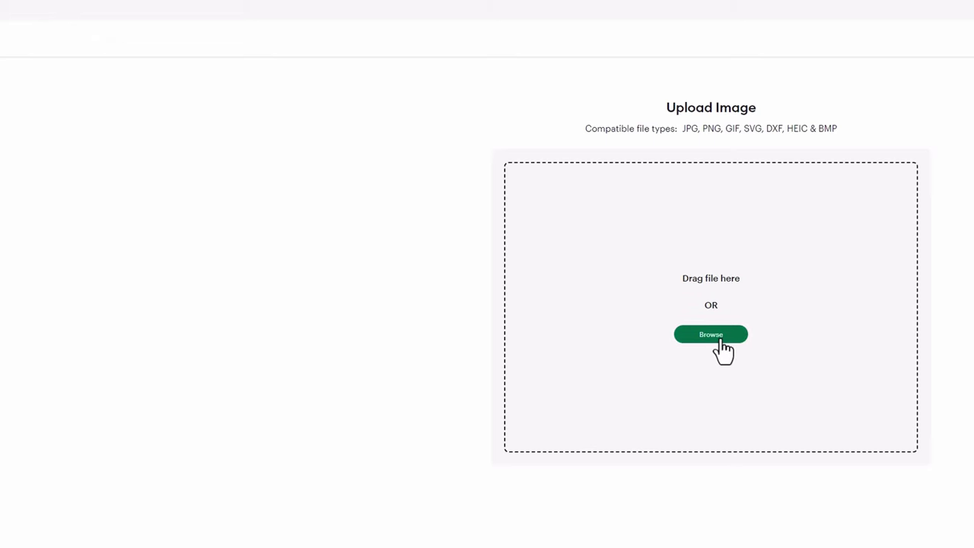
click(721, 342)
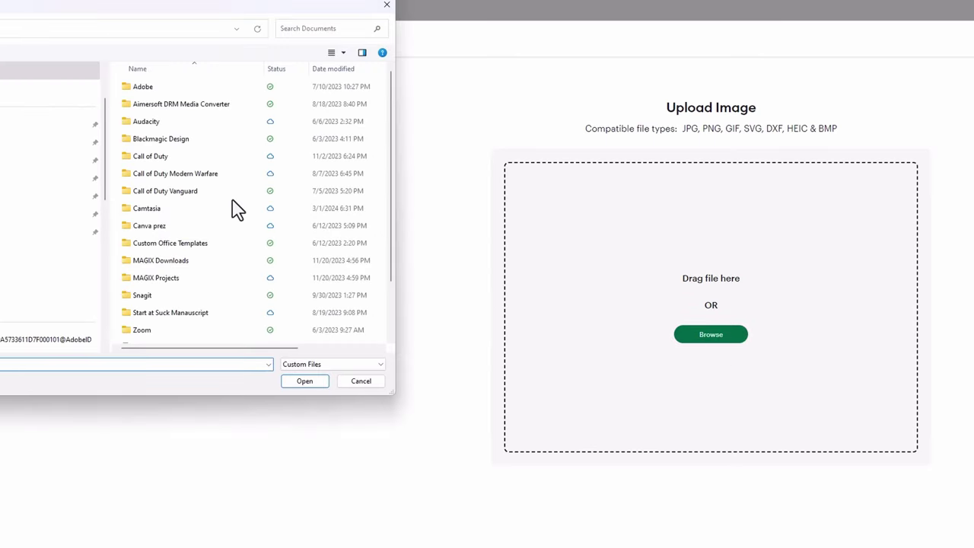
click(49, 160)
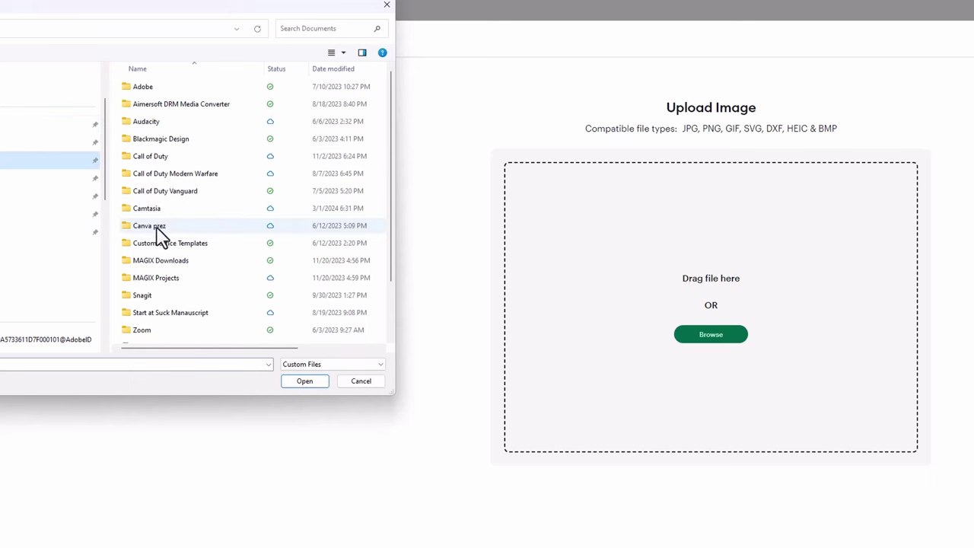
scroll(217, 195, down, 3)
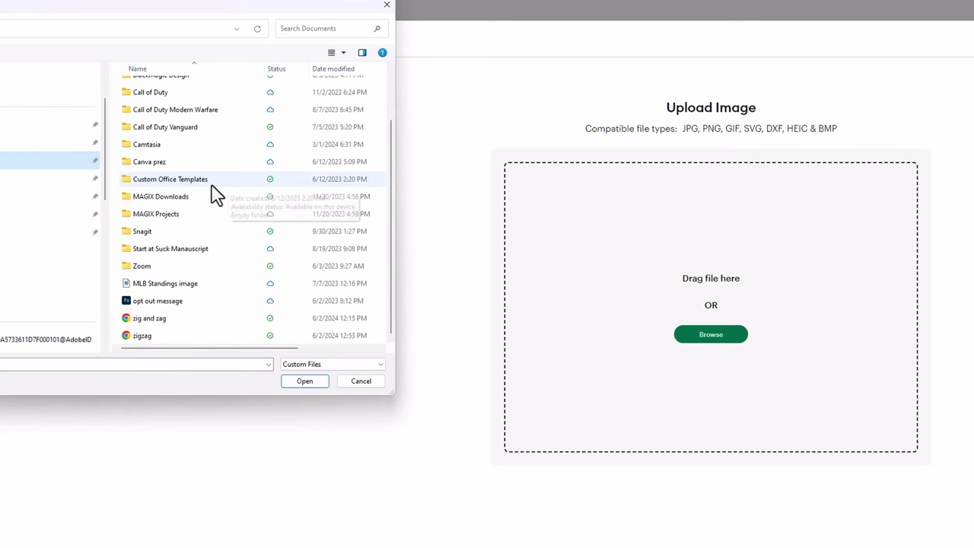
click(143, 335)
click(296, 382)
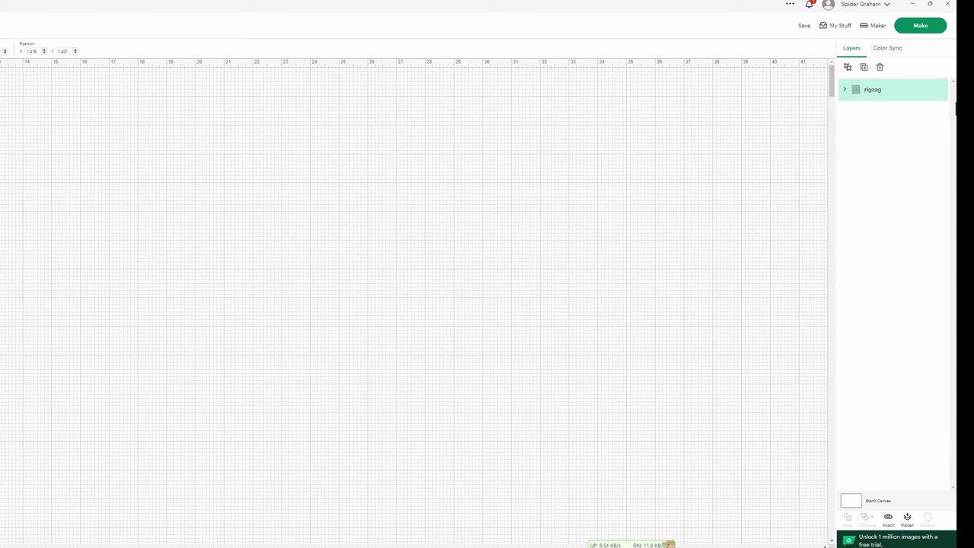
- Start making the project and save it with the title zigzag
click(922, 30)
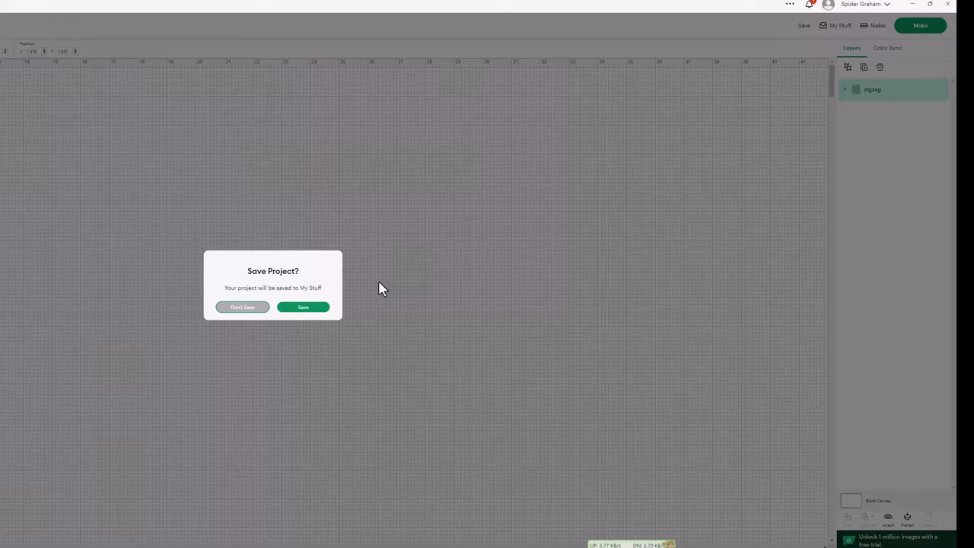
click(314, 307)
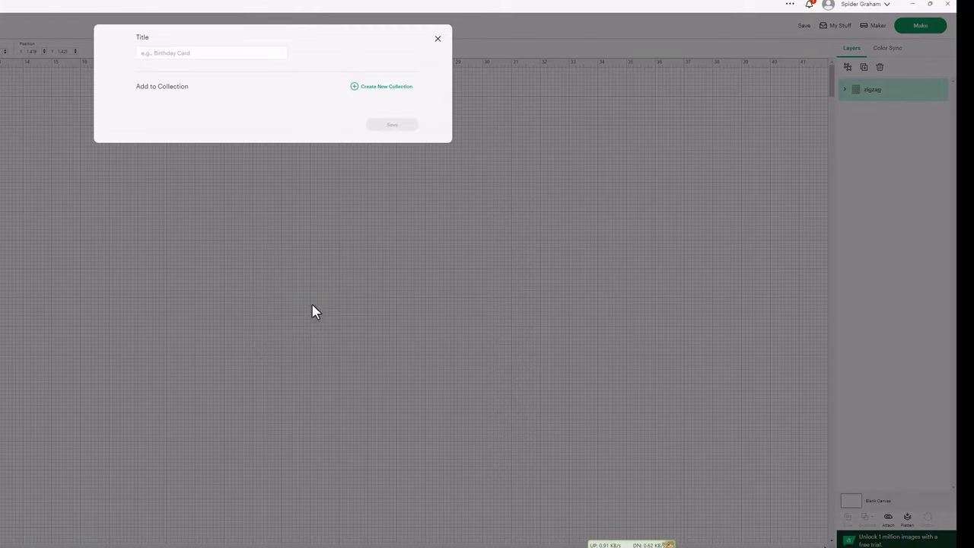
click(202, 55)
text(zigzag)
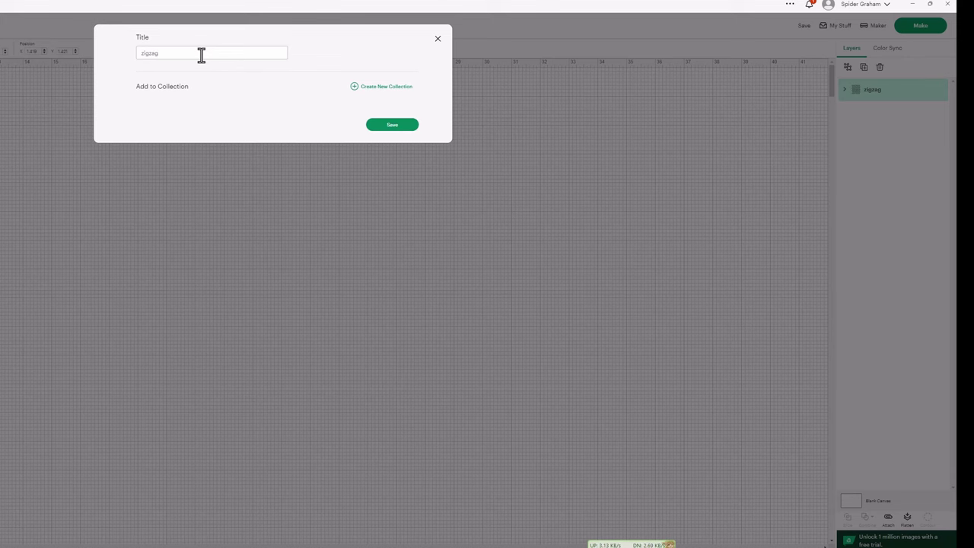
click(386, 125)
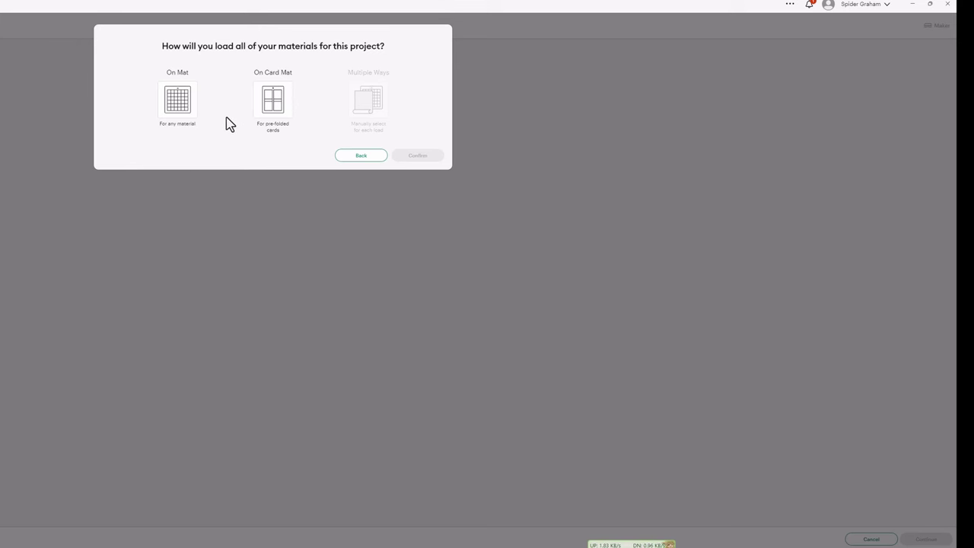
- Choose to load the material on a mat with the 12 in x 24 in size, and confirm
click(178, 104)
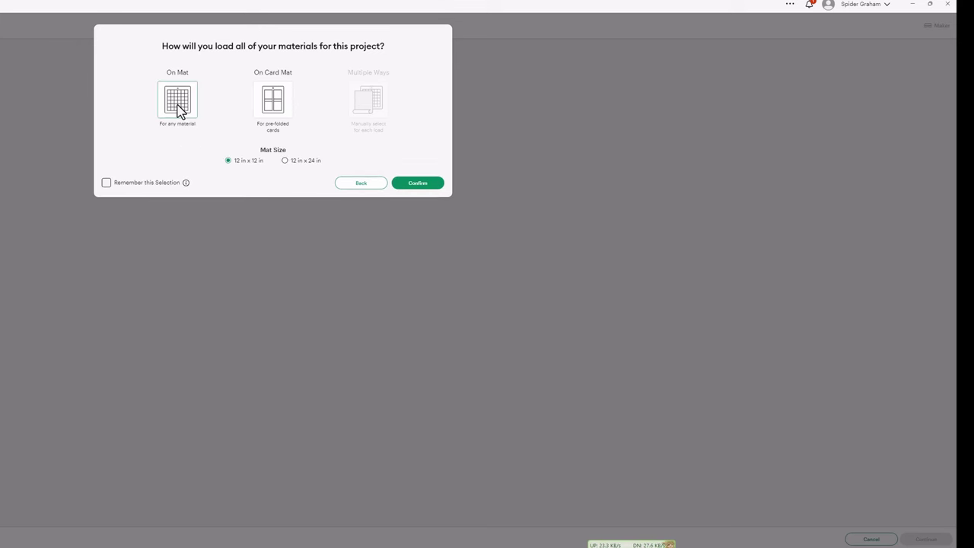
click(285, 160)
click(418, 185)
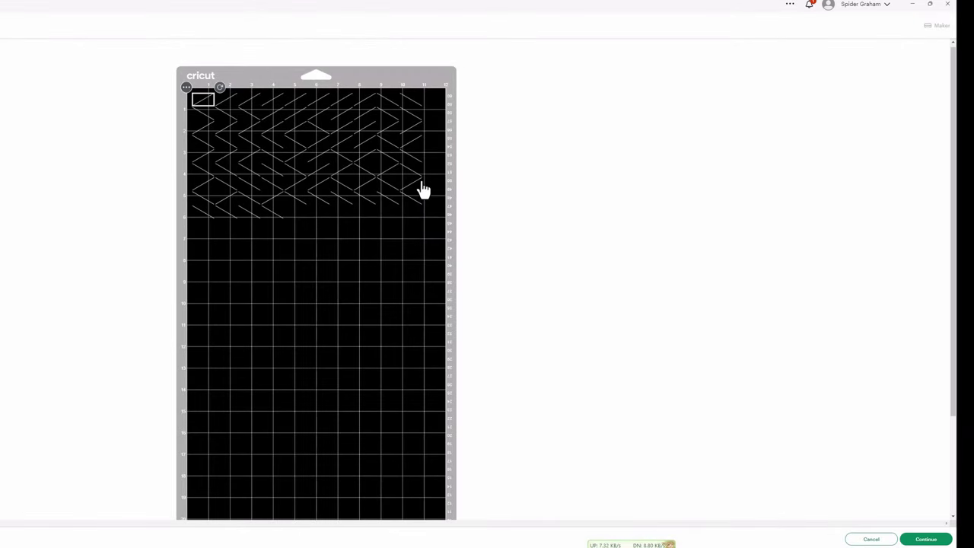